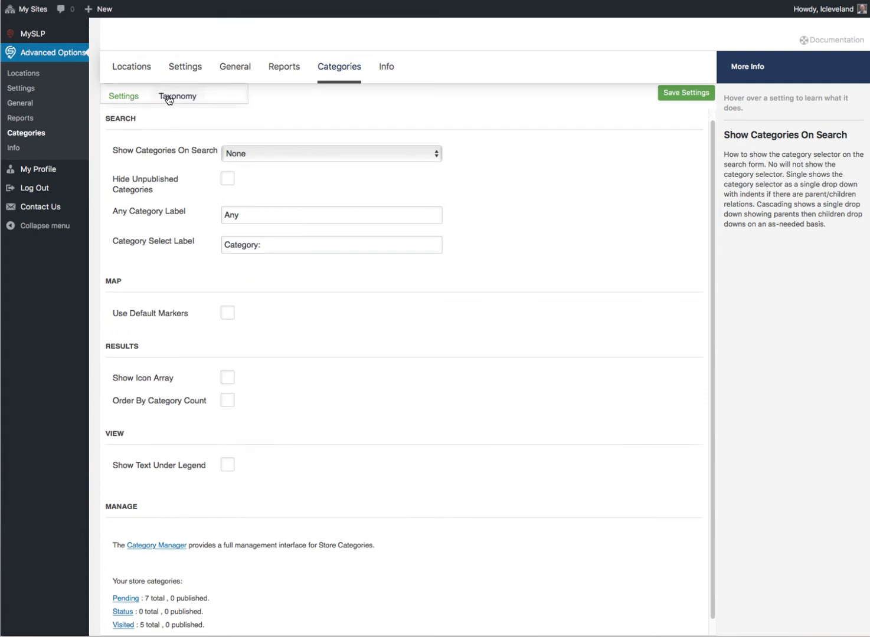
# - Open the Category Manager to see the Pending, Status and Visited categories and their markers
pyautogui.scroll(-1, 169, 99)
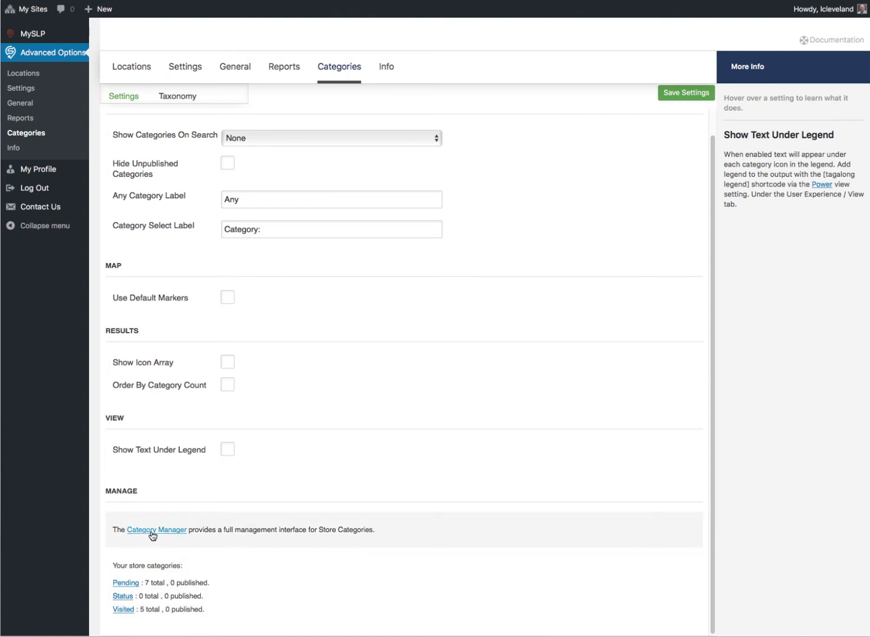
pyautogui.click(152, 531)
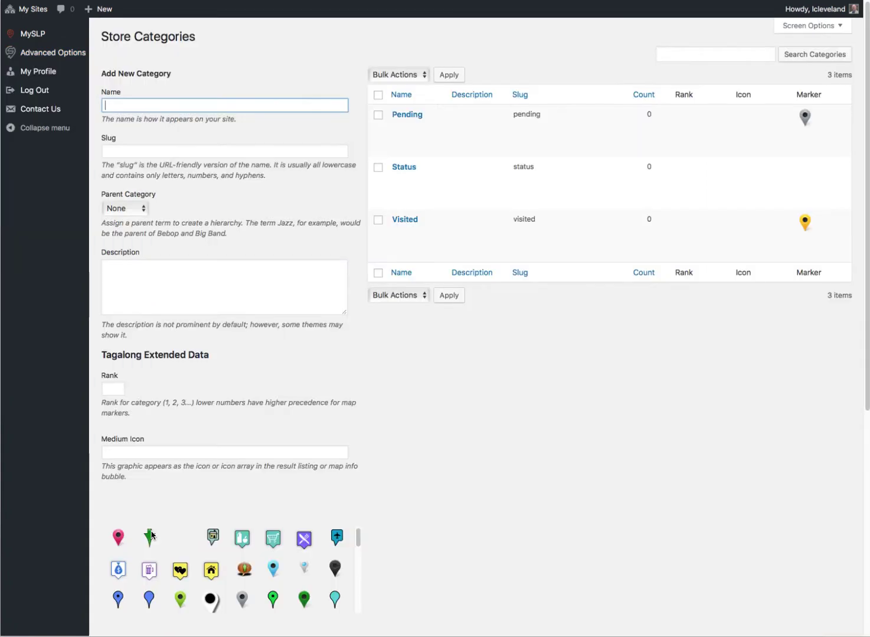
pyautogui.click(126, 108)
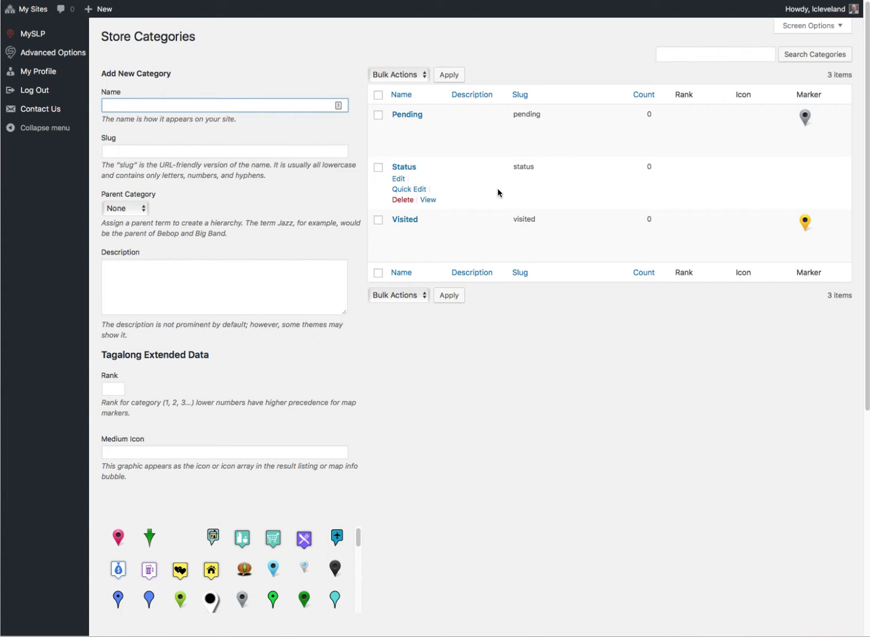
pyautogui.moveTo(425, 250)
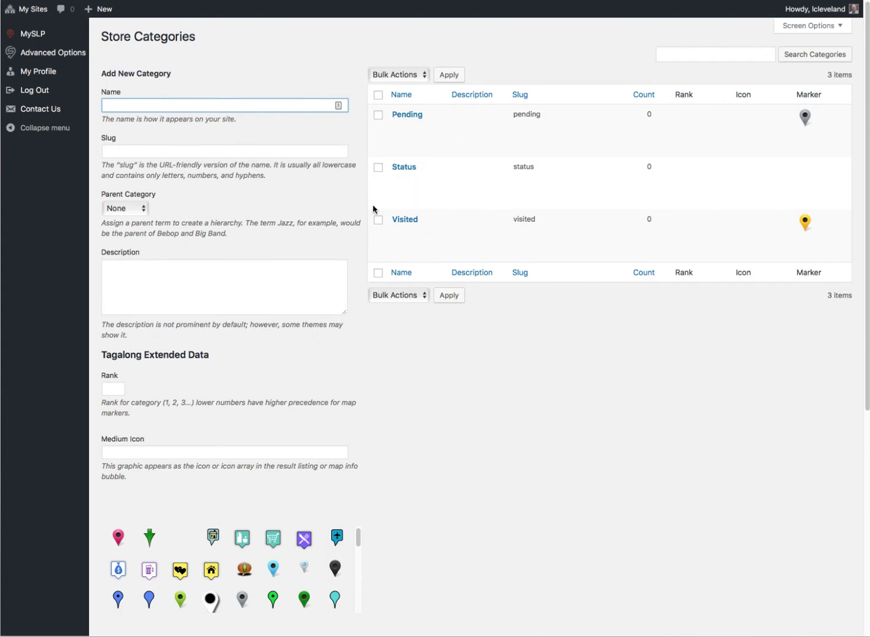
pyautogui.moveTo(402, 117)
pyautogui.scroll(-4, 183, 419)
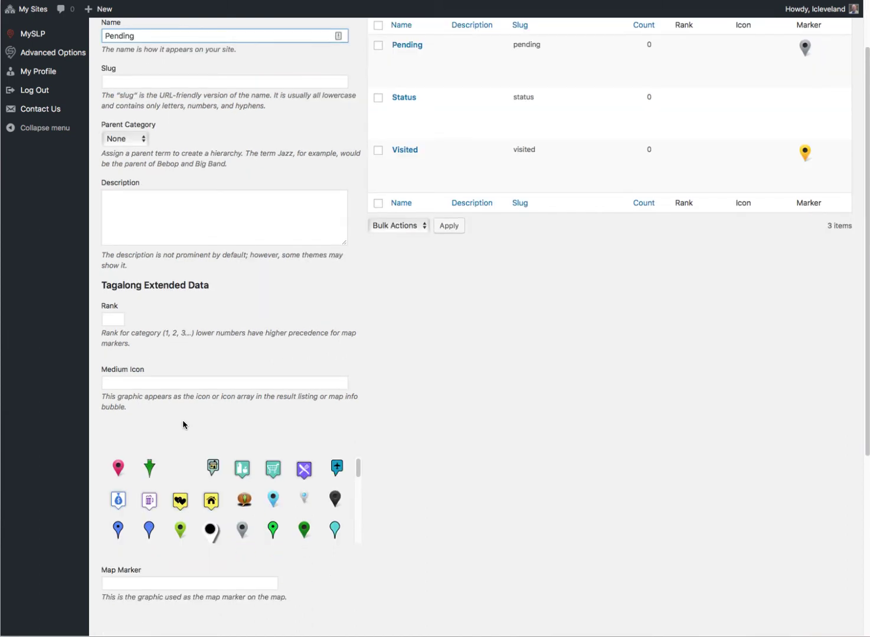
pyautogui.scroll(-5, 177, 421)
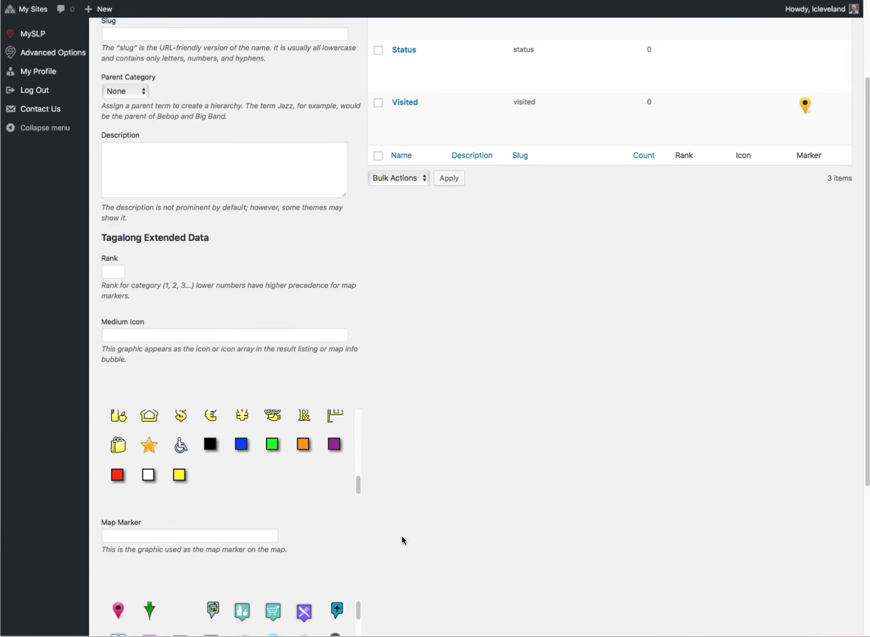
pyautogui.scroll(-4, 401, 535)
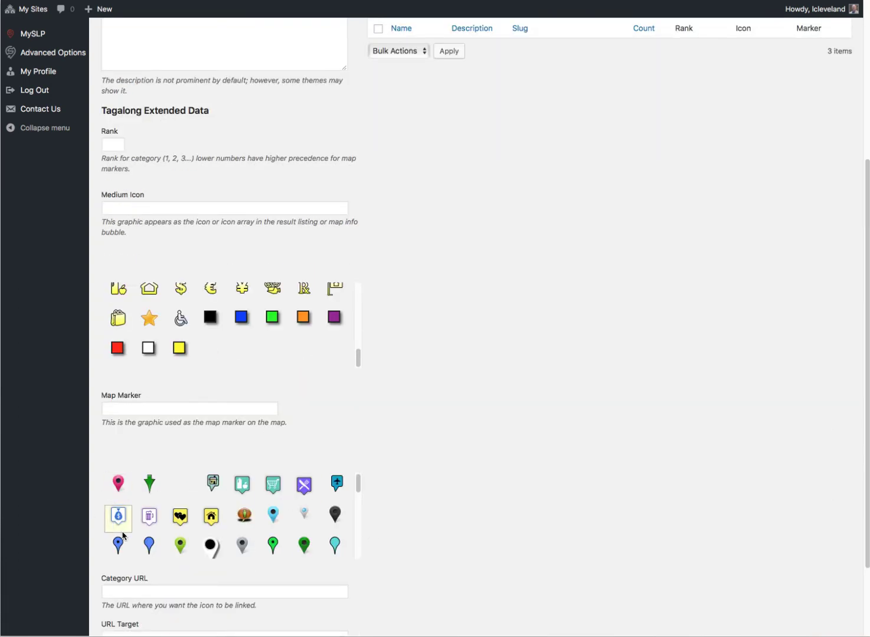
pyautogui.moveTo(357, 482); pyautogui.dragTo(357, 551)
pyautogui.scroll(4, 541, 397)
pyautogui.scroll(4, 540, 397)
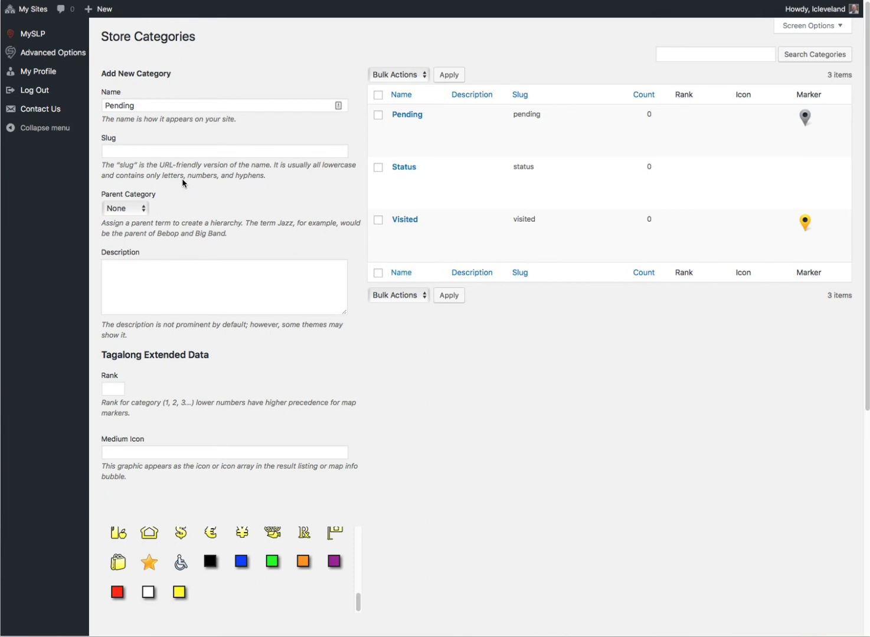
# - Go to the Locations list and open the Ye Ole Fashioned Ice Cream edit form
pyautogui.moveTo(58, 58)
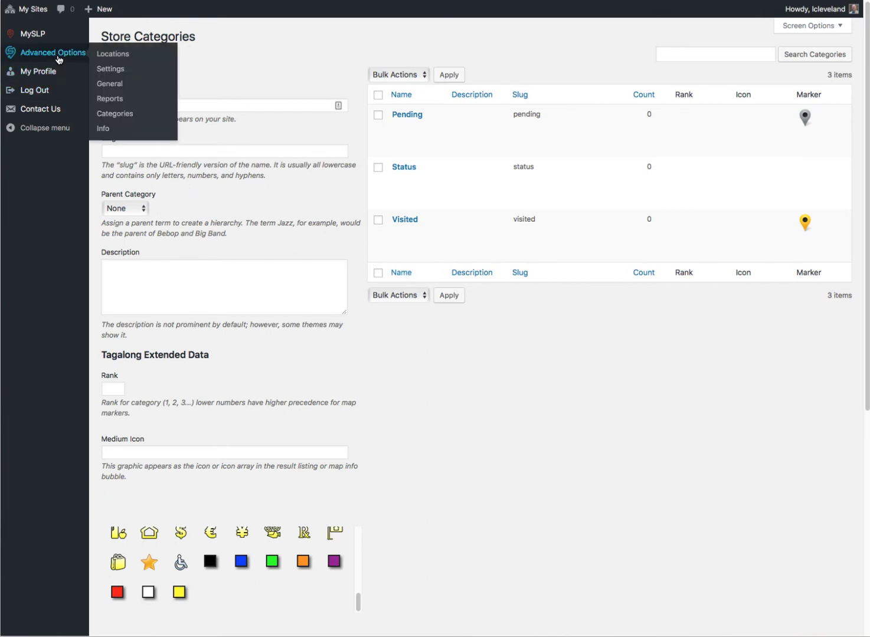
pyautogui.click(112, 56)
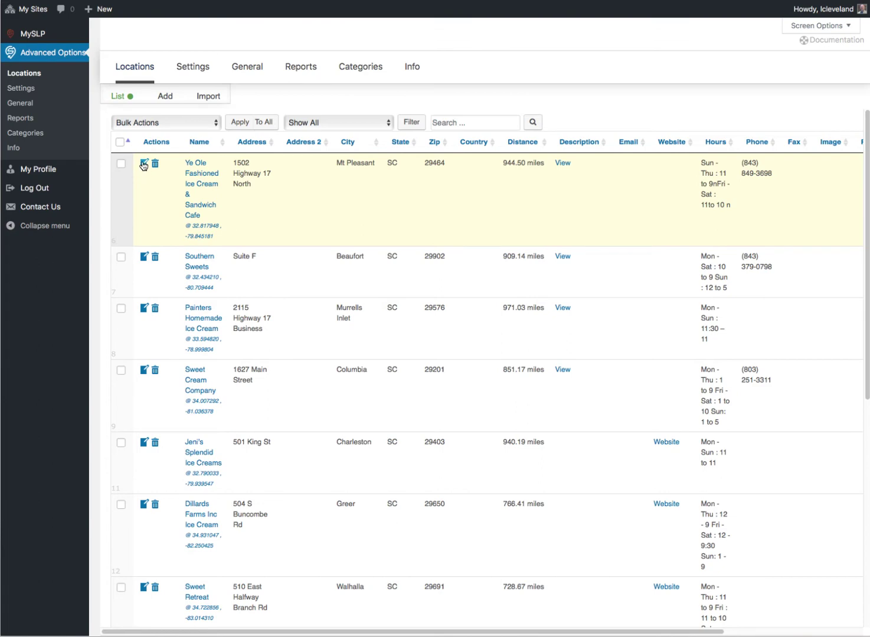
pyautogui.click(143, 164)
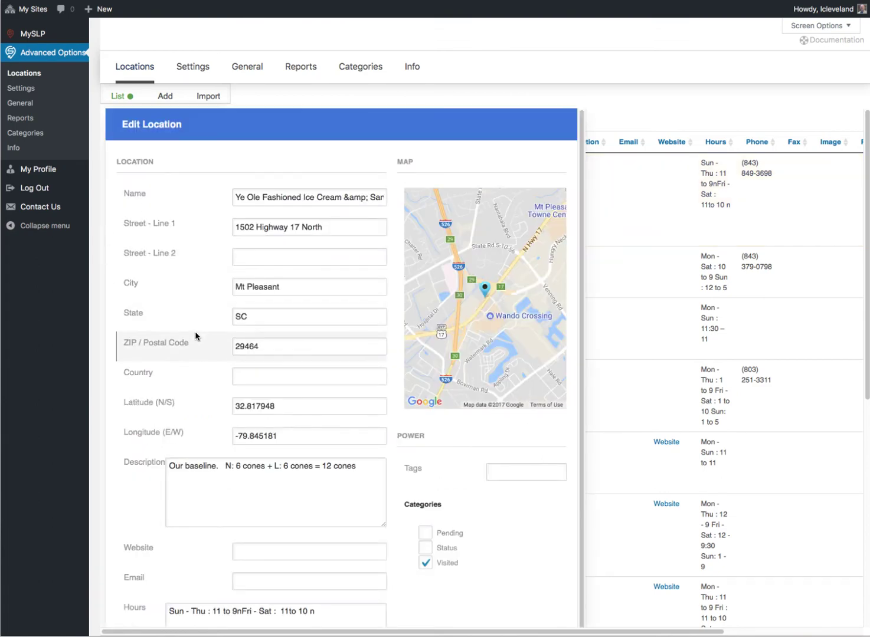
# - Review the store's Visited category assignment and cancel without saving
pyautogui.scroll(-2, 195, 330)
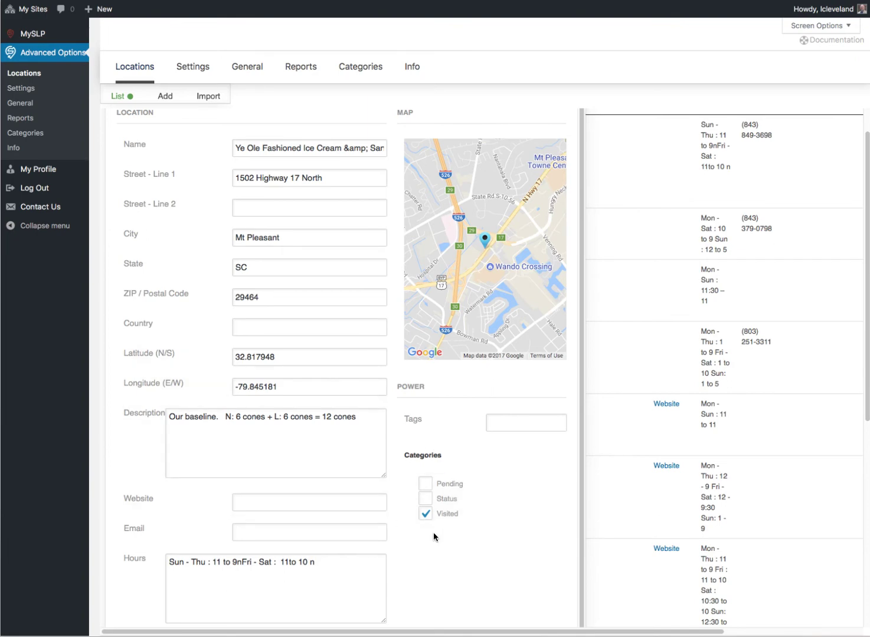
pyautogui.scroll(-4, 452, 576)
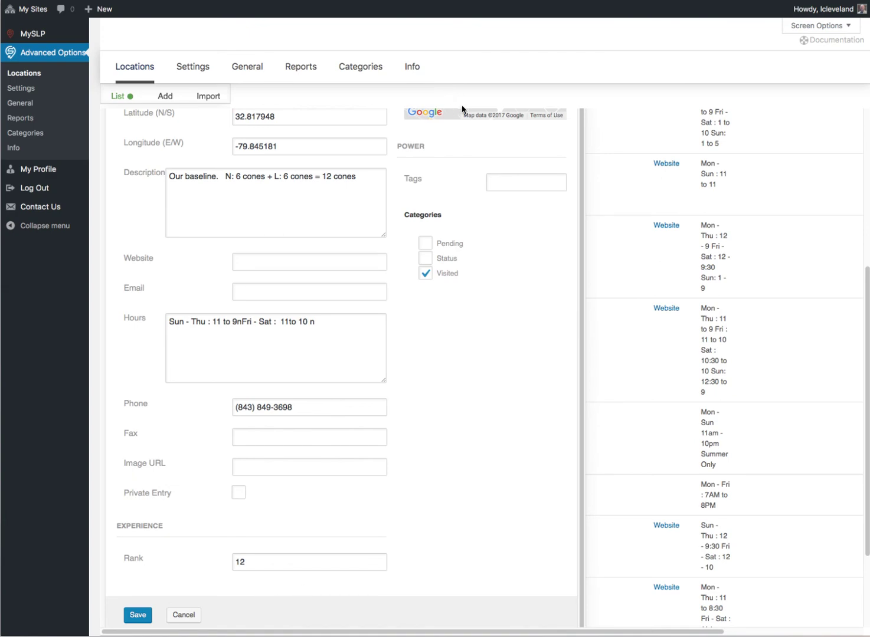
pyautogui.scroll(5, 490, 371)
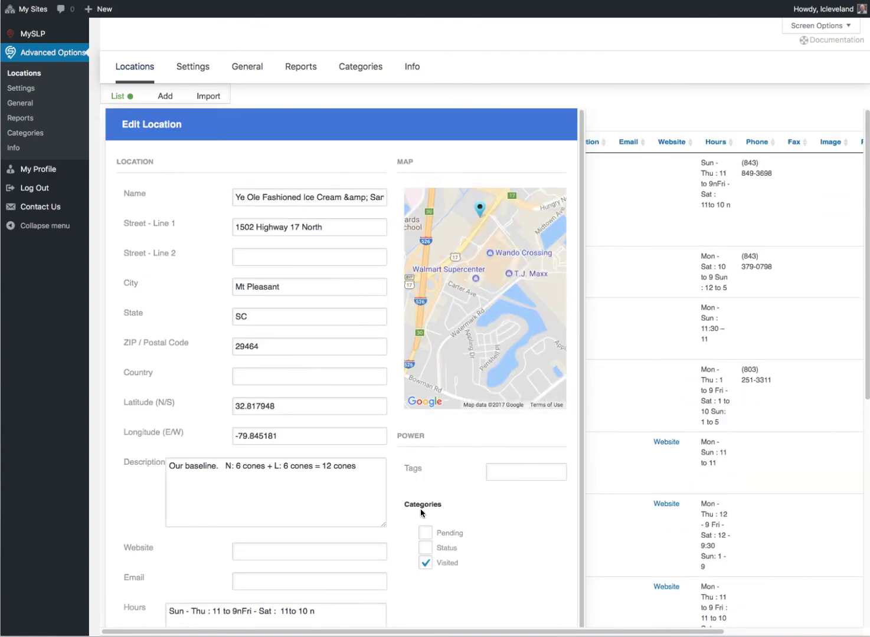
pyautogui.scroll(-1, 533, 590)
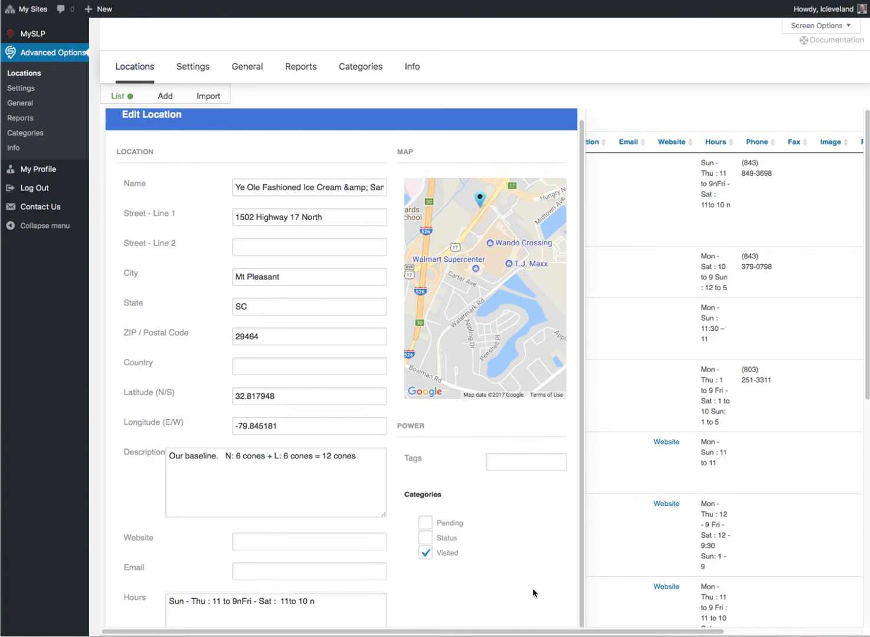
pyautogui.scroll(-4, 532, 588)
pyautogui.scroll(-3, 398, 489)
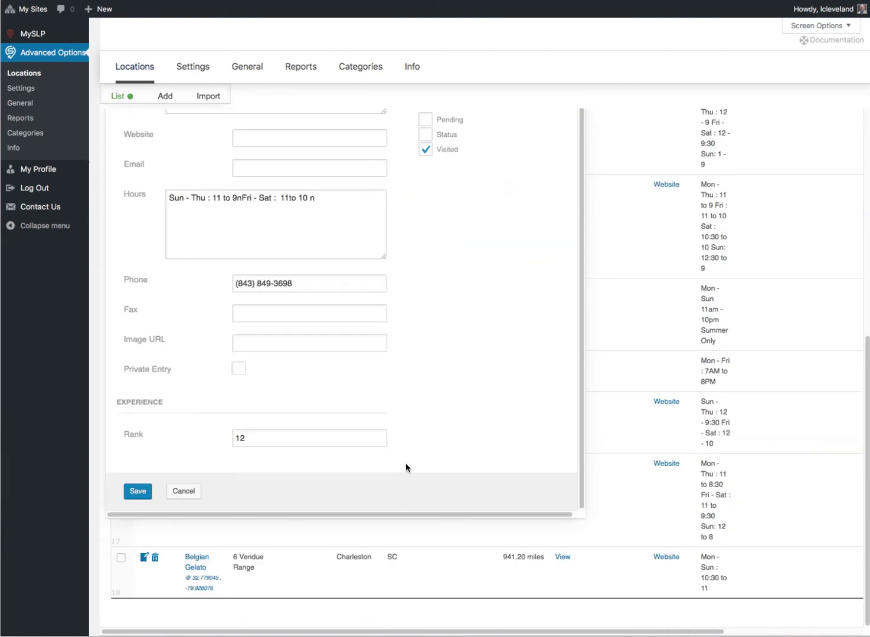
pyautogui.click(195, 493)
pyautogui.scroll(8, 219, 413)
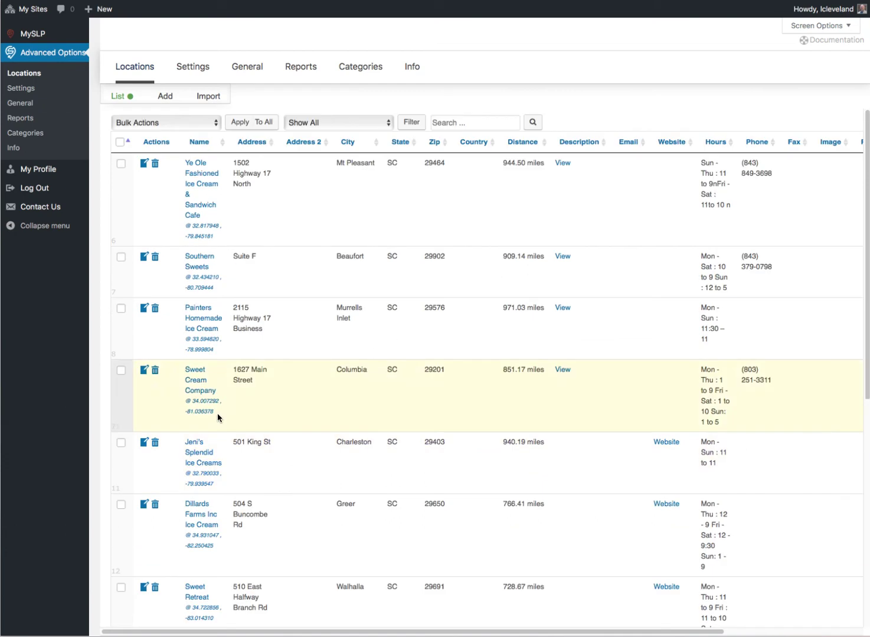
# - Select Ye Ole Fashioned, Southern Sweets, Painters Homemade and Sweet Cream Company in the Locations list
pyautogui.click(123, 165)
pyautogui.click(121, 257)
pyautogui.click(122, 308)
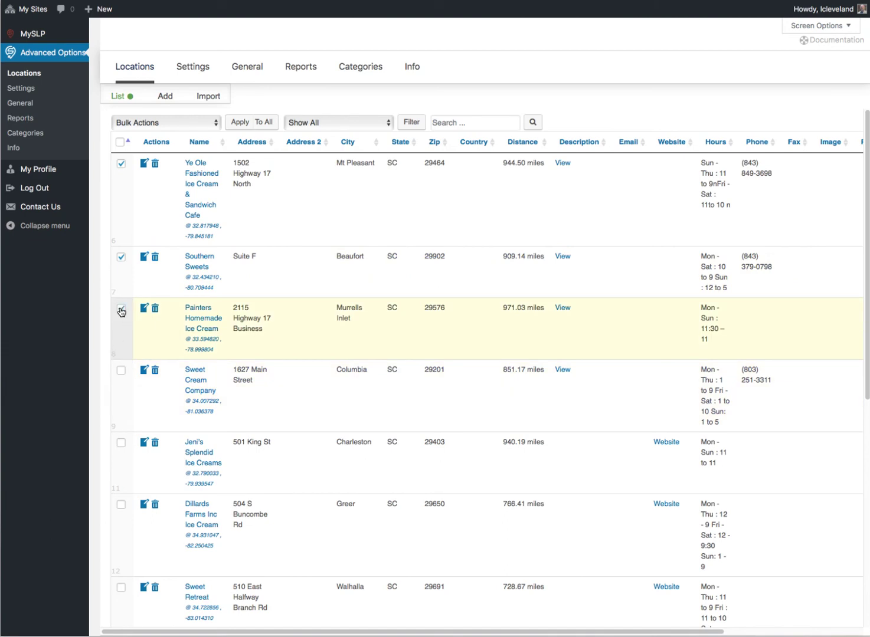
pyautogui.click(121, 371)
pyautogui.scroll(-6, 171, 455)
pyautogui.scroll(6, 172, 454)
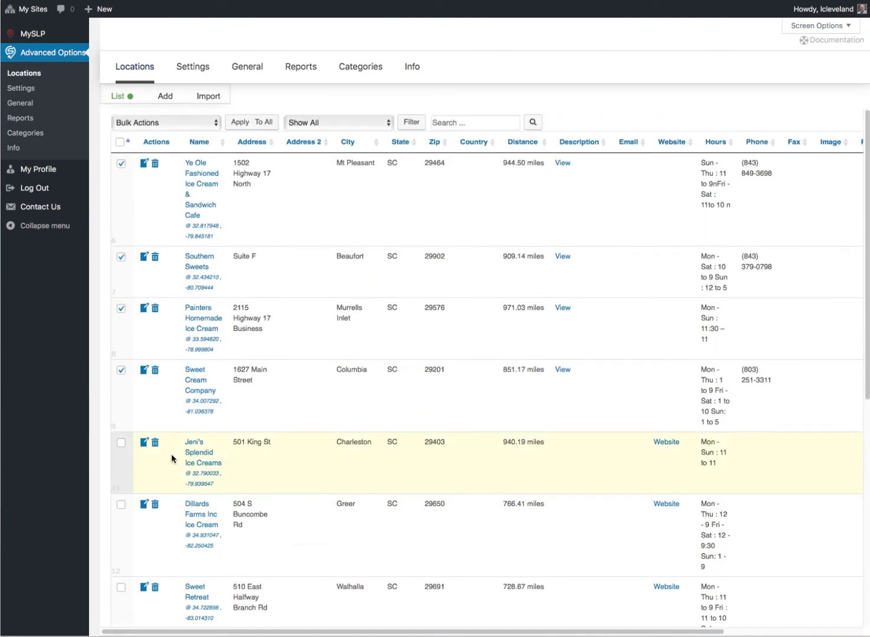
# - Bulk-categorize the four selected stores as Visited
pyautogui.click(187, 124)
pyautogui.click(156, 147)
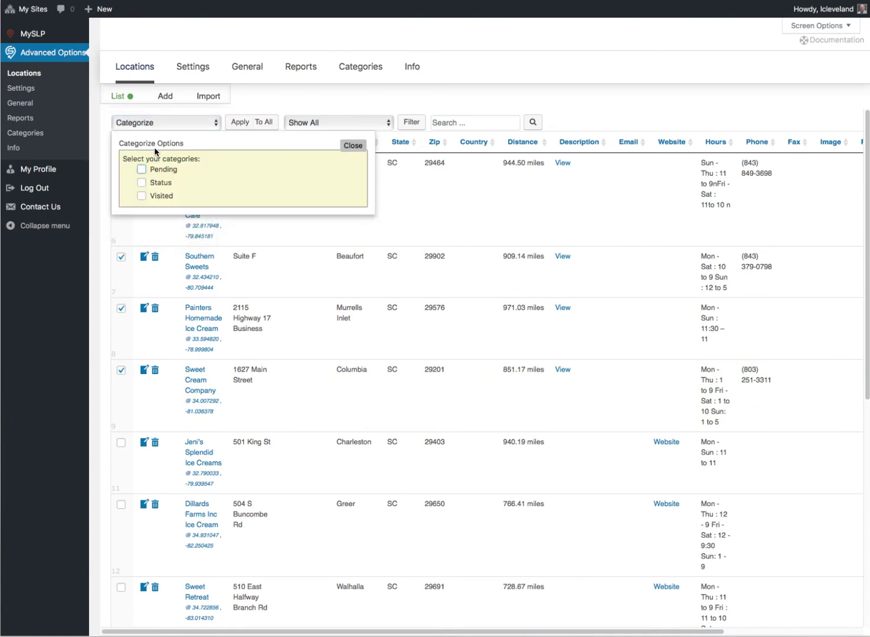
pyautogui.click(141, 197)
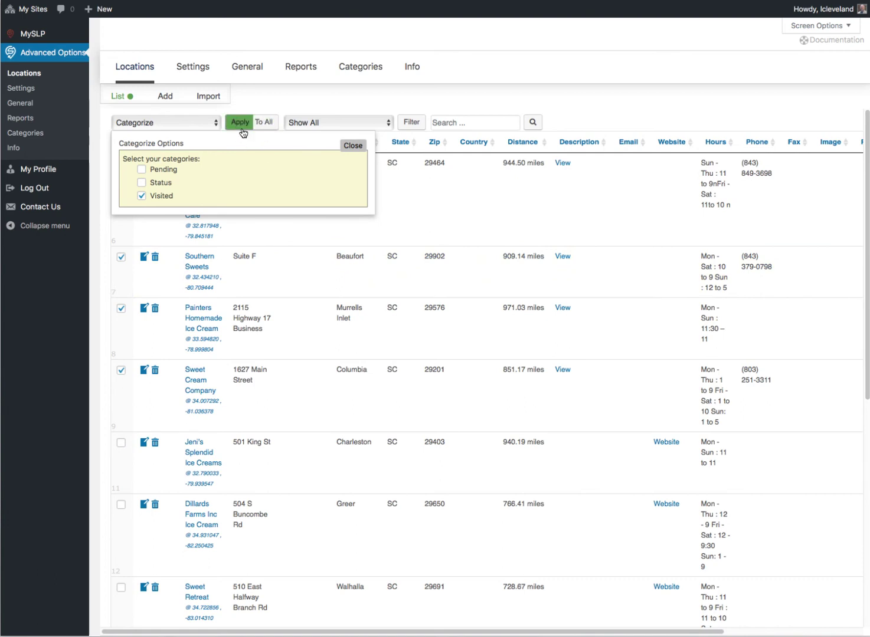
pyautogui.click(353, 146)
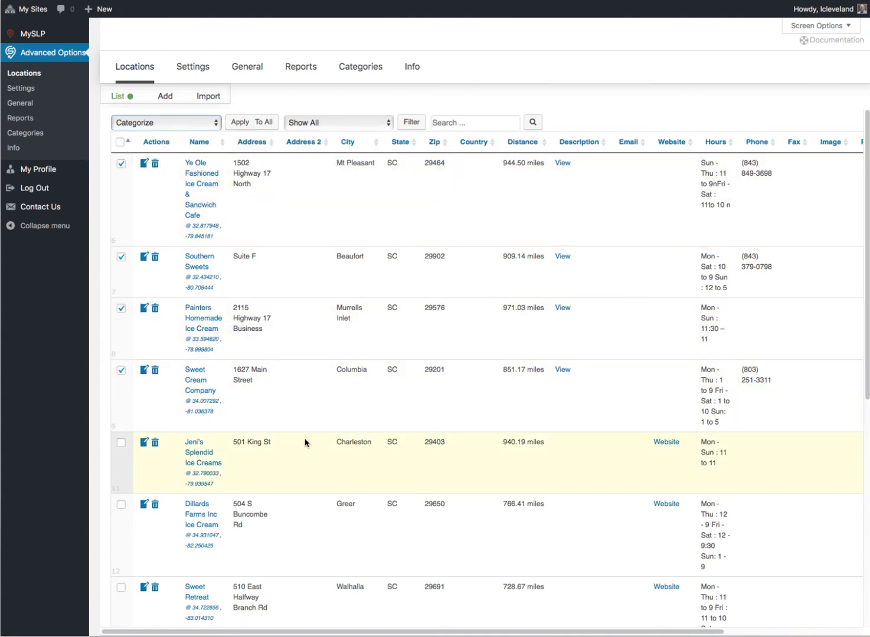
# - Generate the MySLP embed and inspect the deployment map's grey and yellow markers and results list
pyautogui.click(23, 38)
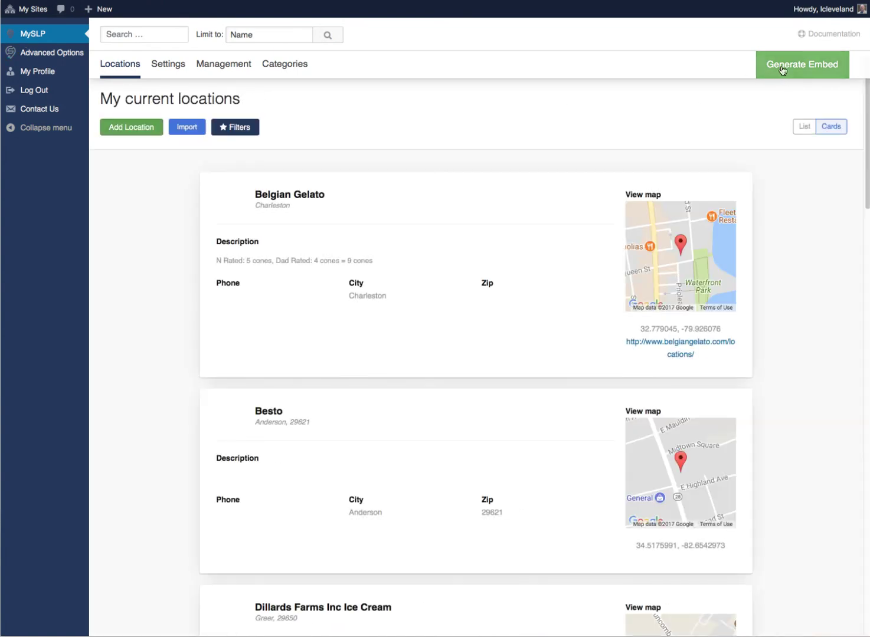
pyautogui.click(783, 69)
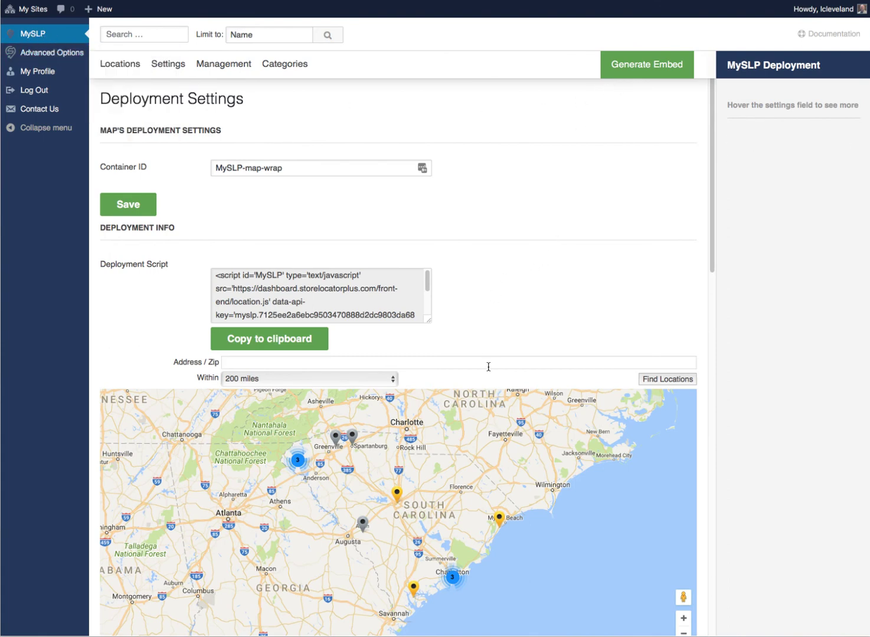
pyautogui.scroll(-1, 488, 366)
pyautogui.scroll(-3, 706, 317)
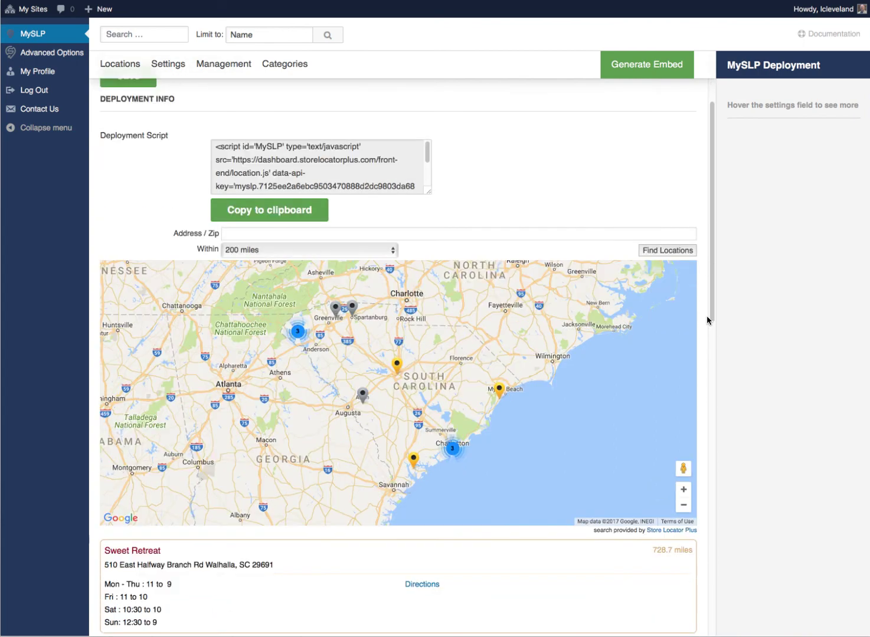
pyautogui.scroll(-5, 713, 300)
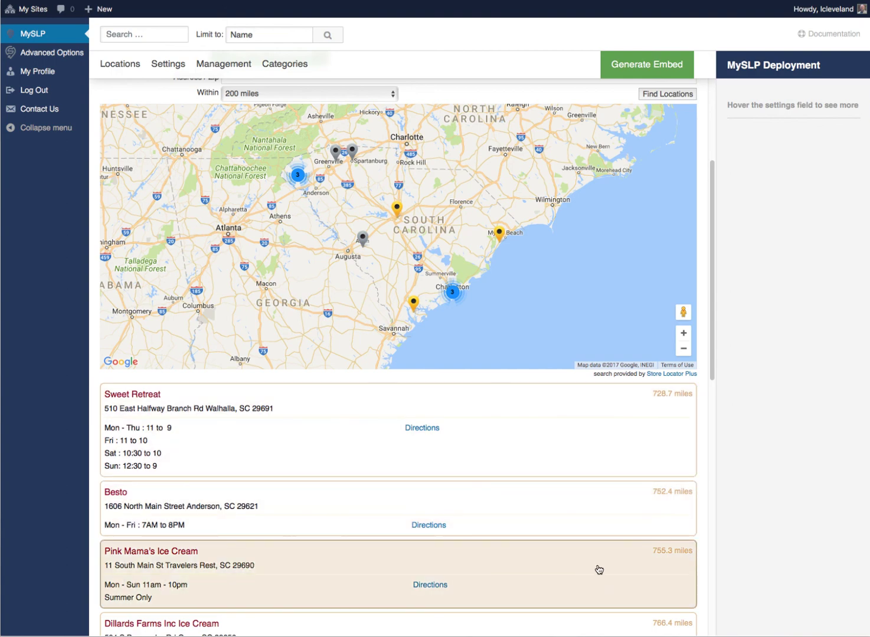
pyautogui.scroll(-5, 599, 580)
pyautogui.scroll(-5, 598, 578)
pyautogui.scroll(1, 596, 577)
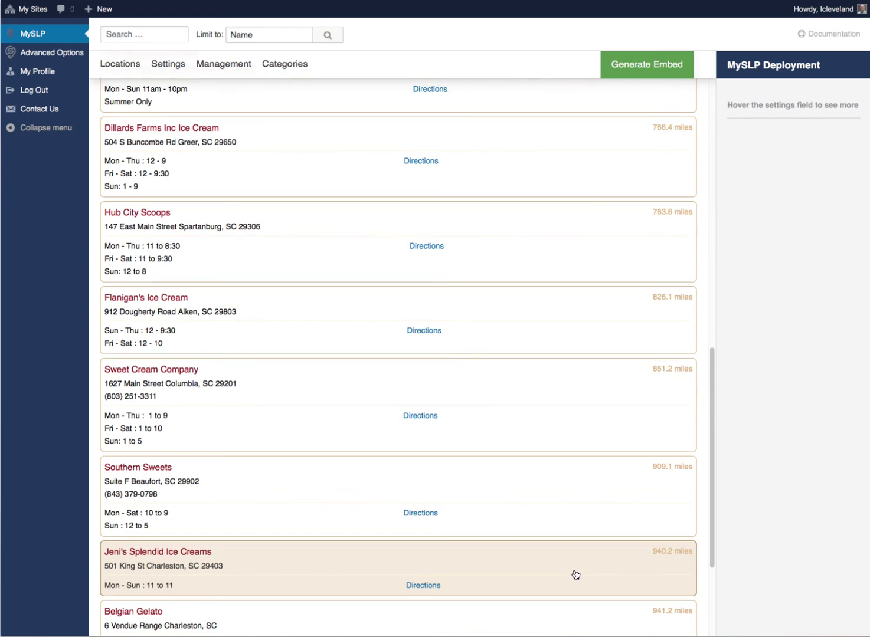
pyautogui.scroll(-3, 576, 574)
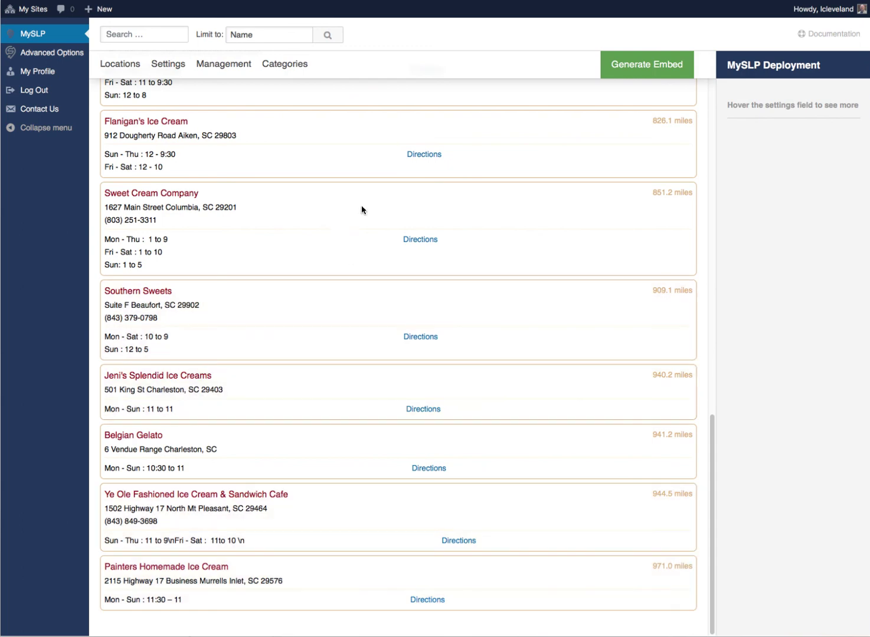
pyautogui.scroll(15, 423, 394)
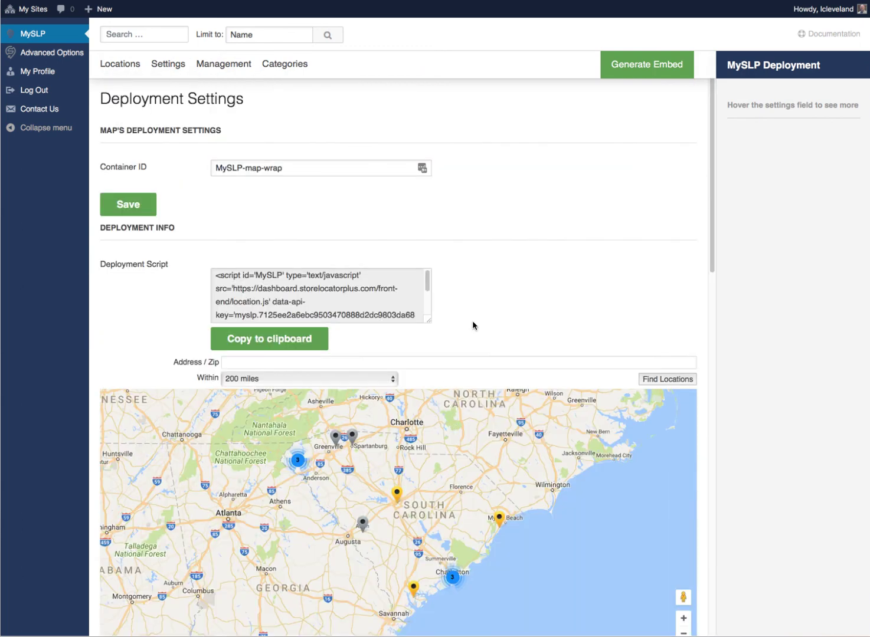
pyautogui.scroll(-2, 413, 407)
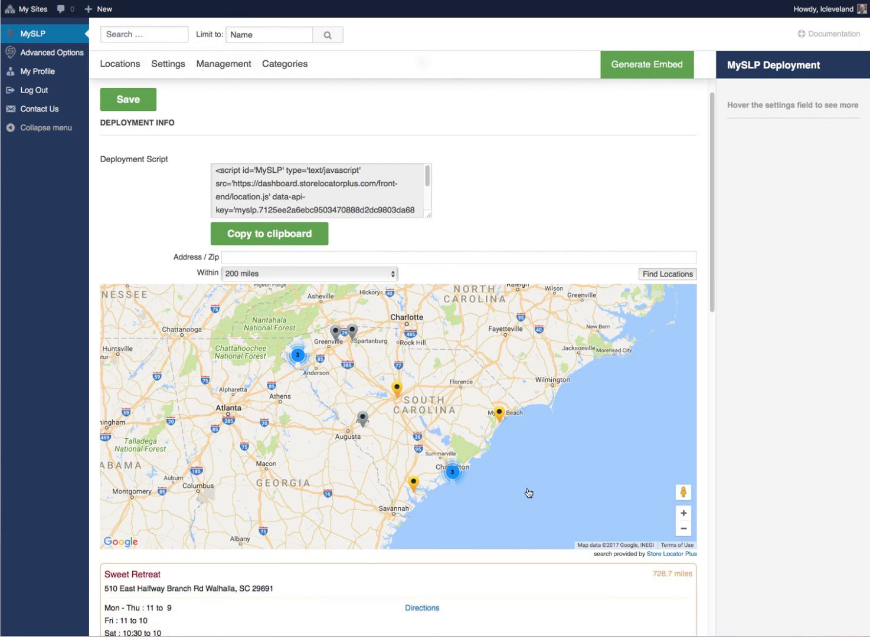
pyautogui.moveTo(574, 209)
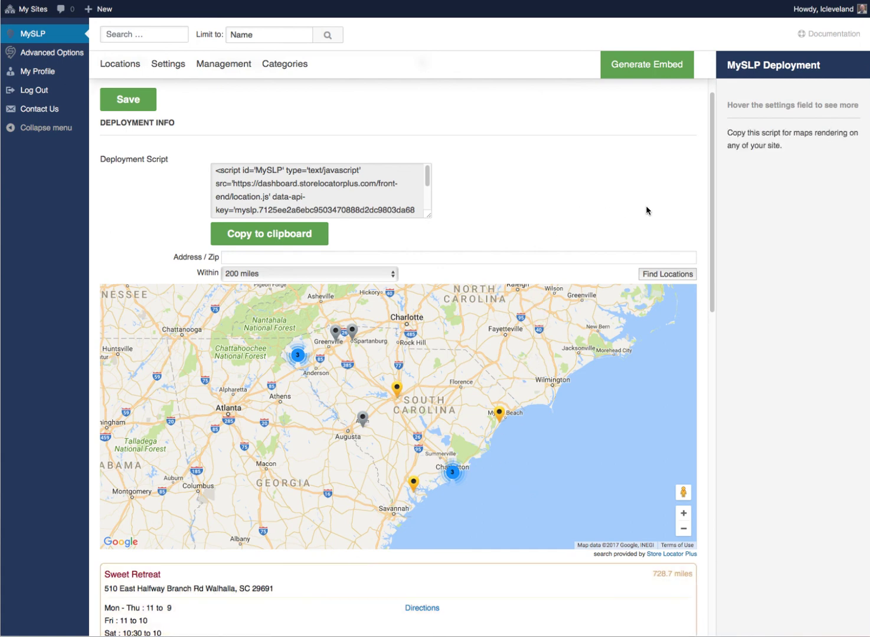